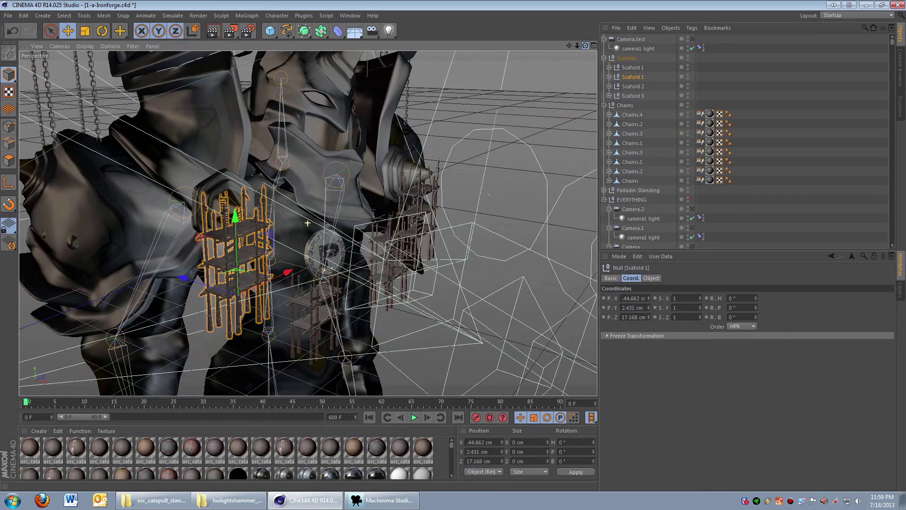
Step: Move the Chains null closer around the paladin, then select Scafolds through Chains together
{"action": "left_click_drag", "start_coordinate": [308, 223], "coordinate": [349, 203], "text": "alt"}
{"action": "left_click", "coordinate": [626, 105]}
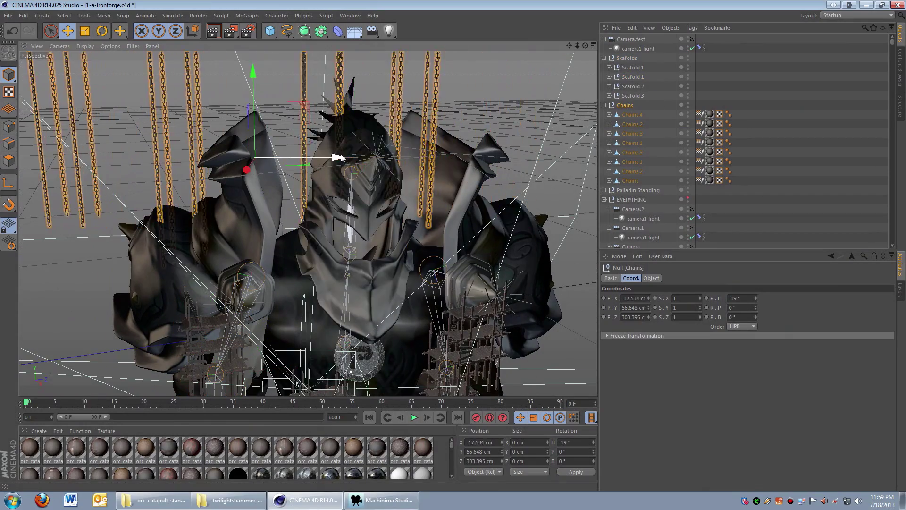
{"action": "left_click_drag", "start_coordinate": [339, 157], "coordinate": [402, 157]}
{"action": "scroll", "coordinate": [402, 157], "scroll_direction": "up", "scroll_amount": 5}
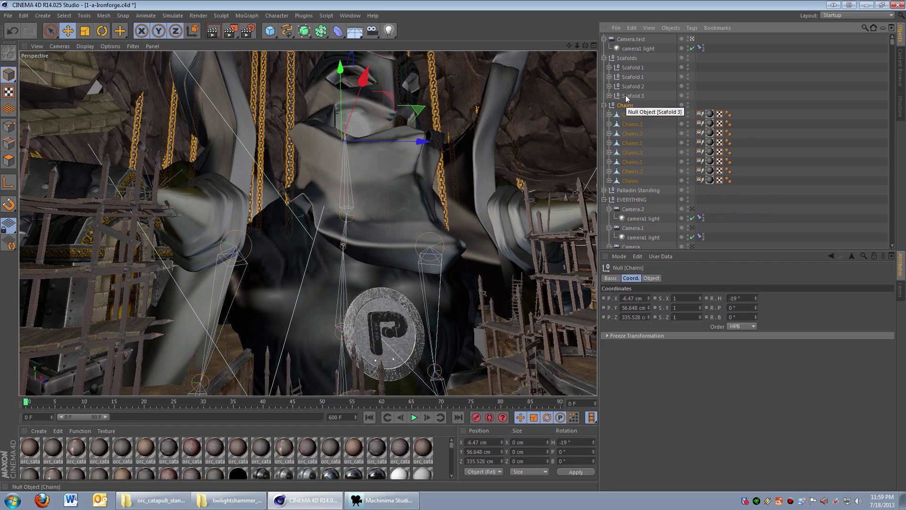
{"action": "left_click", "coordinate": [627, 58], "text": "shift"}
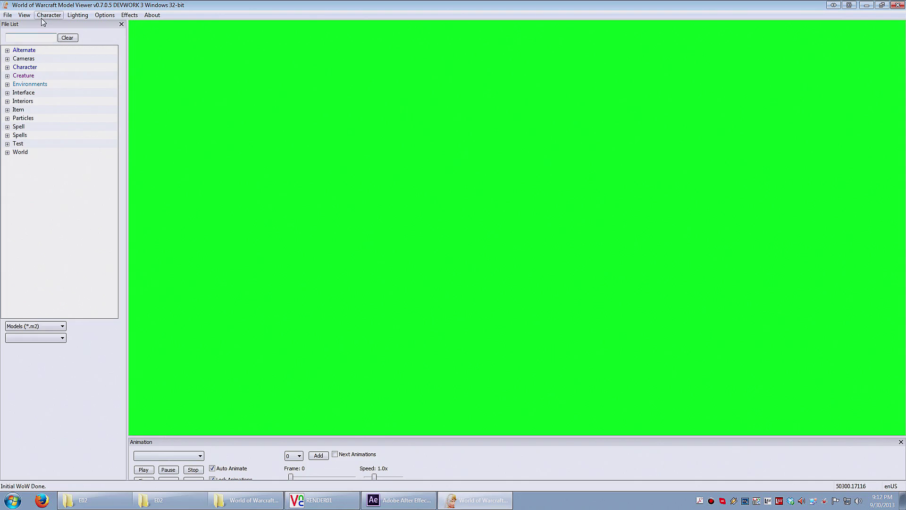
Step: Enlarge Firefox and open the level 90 Human Holy Paladin's Battle.net armory page from the results
{"action": "left_click", "coordinate": [41, 500]}
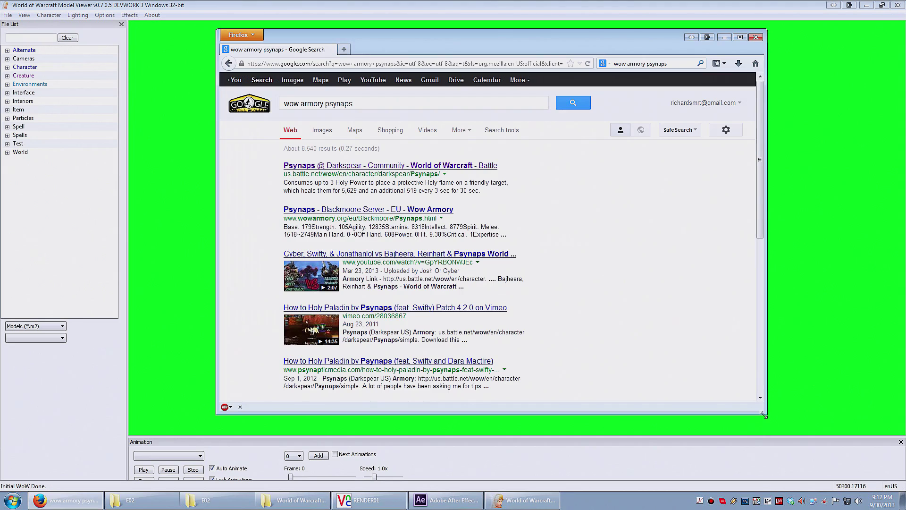
{"action": "left_click_drag", "start_coordinate": [763, 414], "coordinate": [820, 434]}
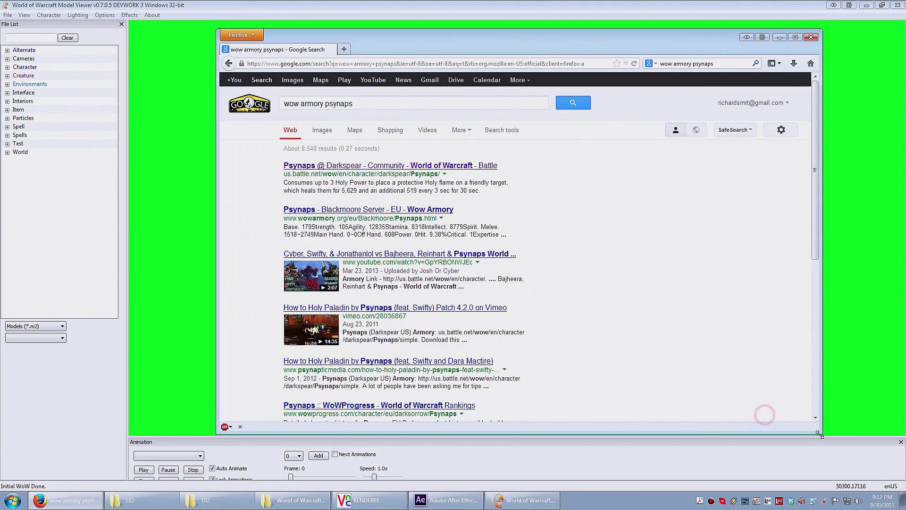
{"action": "left_click", "coordinate": [357, 167]}
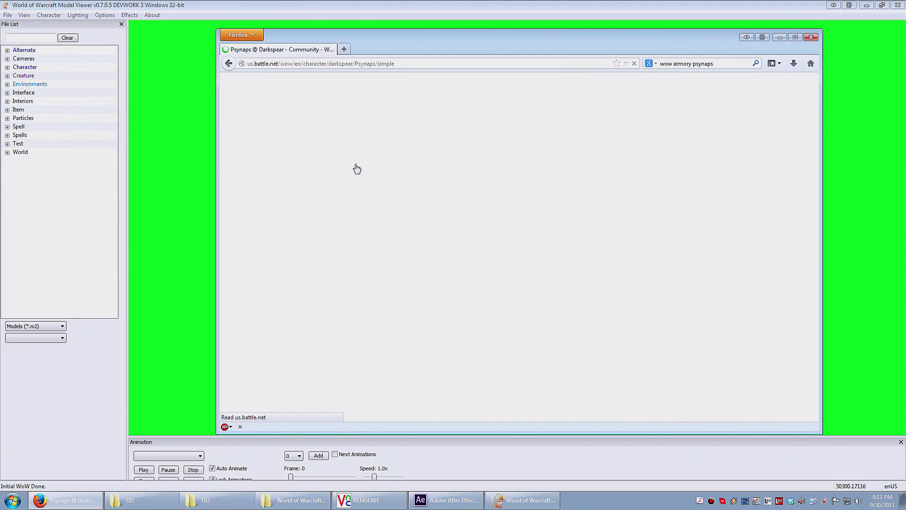
{"action": "scroll", "coordinate": [534, 313], "scroll_direction": "down", "scroll_amount": 5}
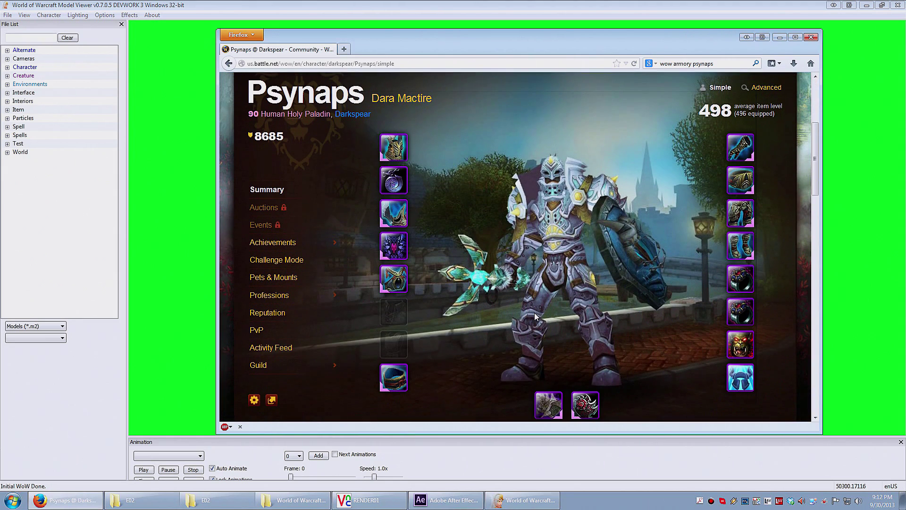
{"action": "scroll", "coordinate": [534, 313], "scroll_direction": "down", "scroll_amount": 5}
{"action": "scroll", "coordinate": [535, 312], "scroll_direction": "up", "scroll_amount": 10}
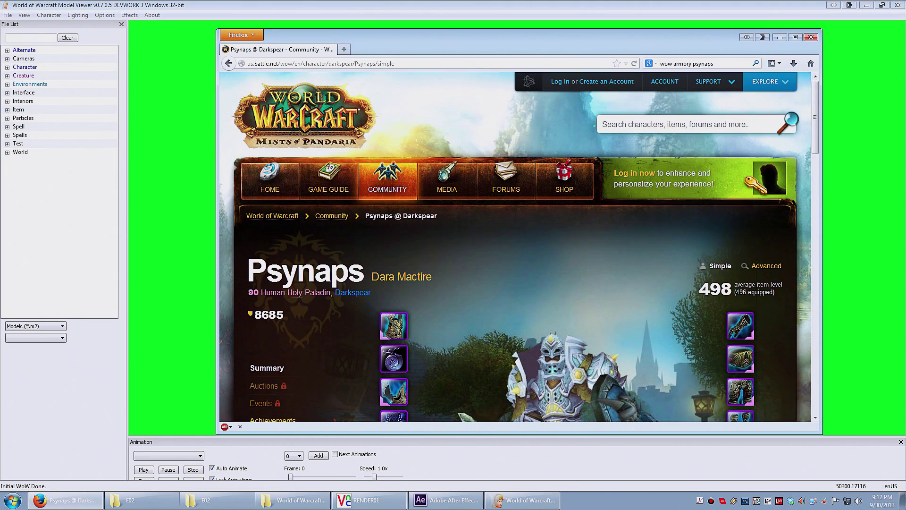
Step: Copy the armory URL and import it through Character > Import Armory Character in Model Viewer
{"action": "left_click", "coordinate": [408, 64]}
{"action": "left_click", "coordinate": [178, 93]}
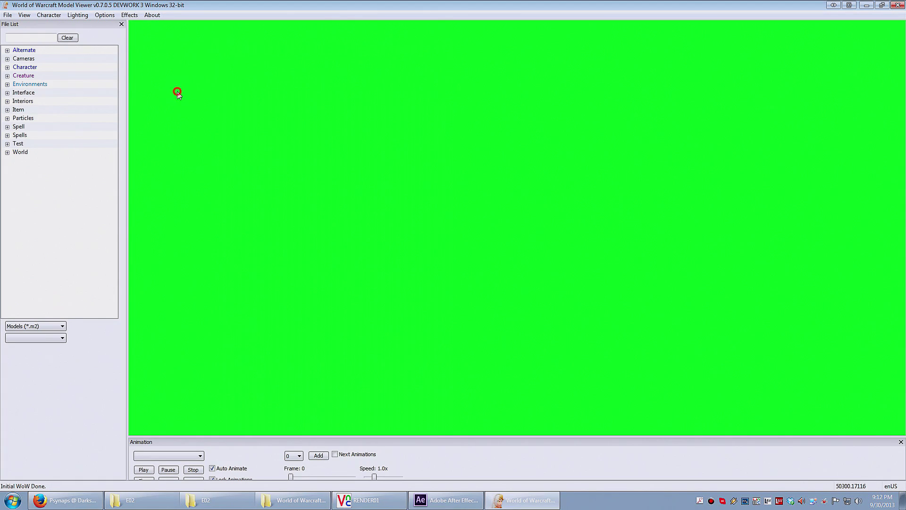
{"action": "left_click", "coordinate": [50, 15]}
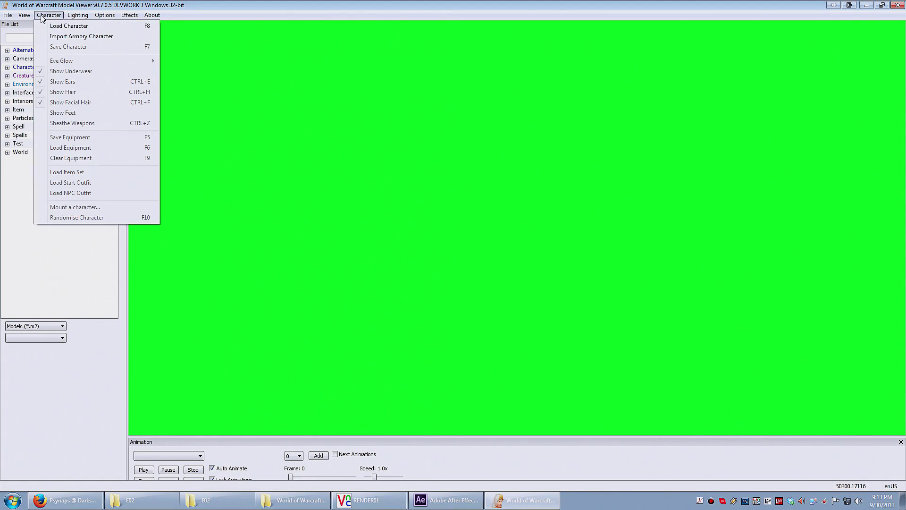
{"action": "left_click", "coordinate": [123, 37]}
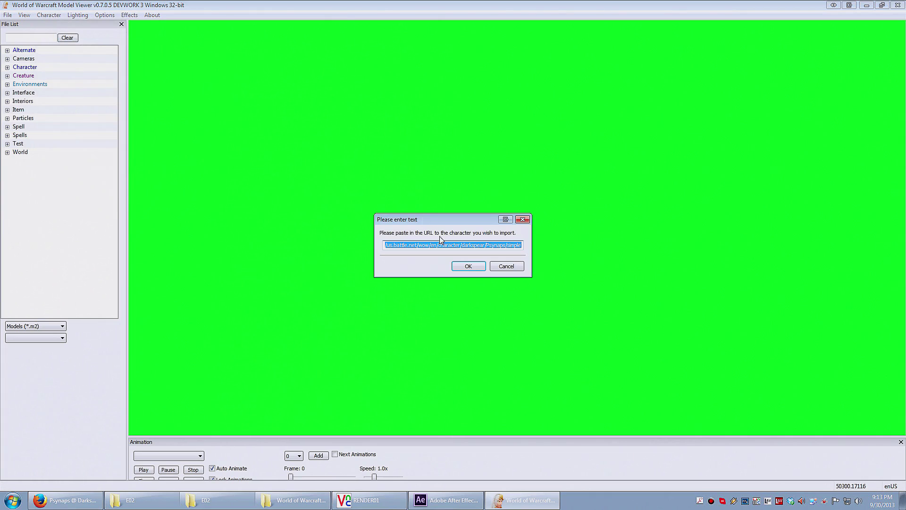
{"action": "left_click", "coordinate": [467, 264]}
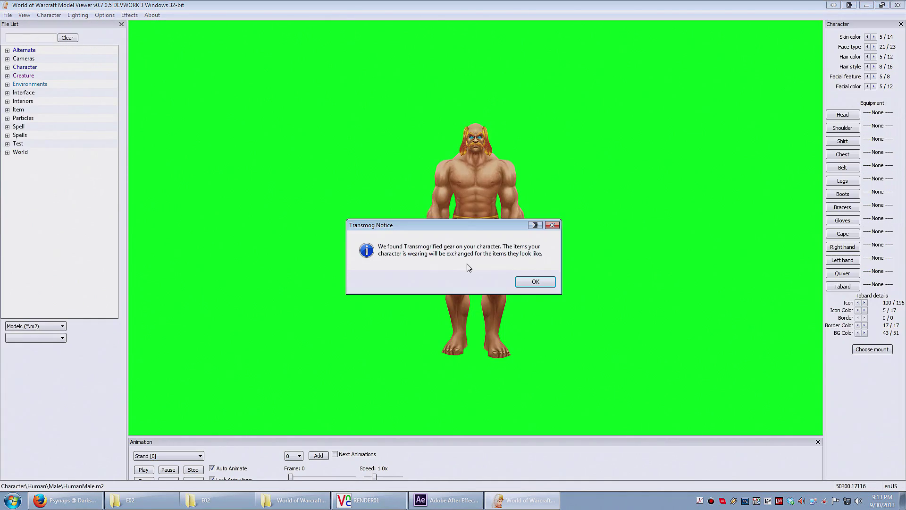
Step: Dismiss the Transmog notice and turn off Show Ears and Show Hair
{"action": "left_click", "coordinate": [530, 282]}
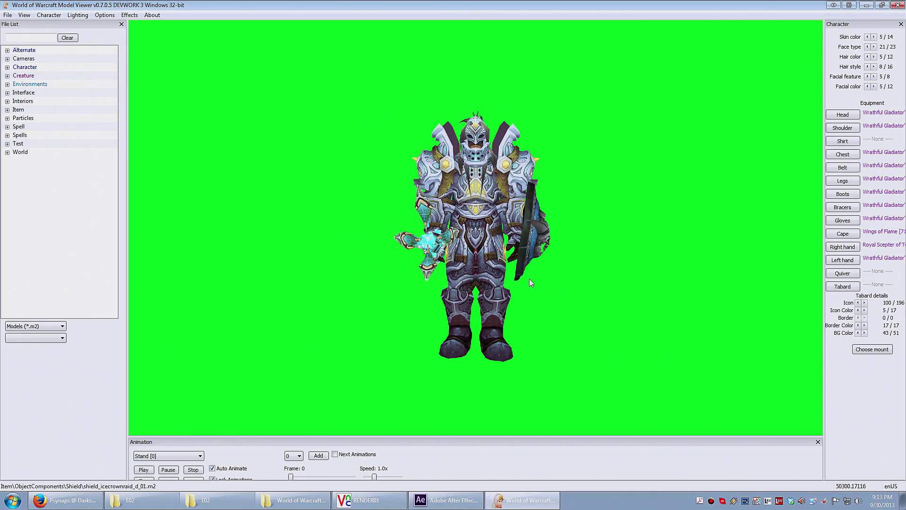
{"action": "left_click_drag", "start_coordinate": [529, 278], "coordinate": [512, 268]}
{"action": "left_click", "coordinate": [49, 14]}
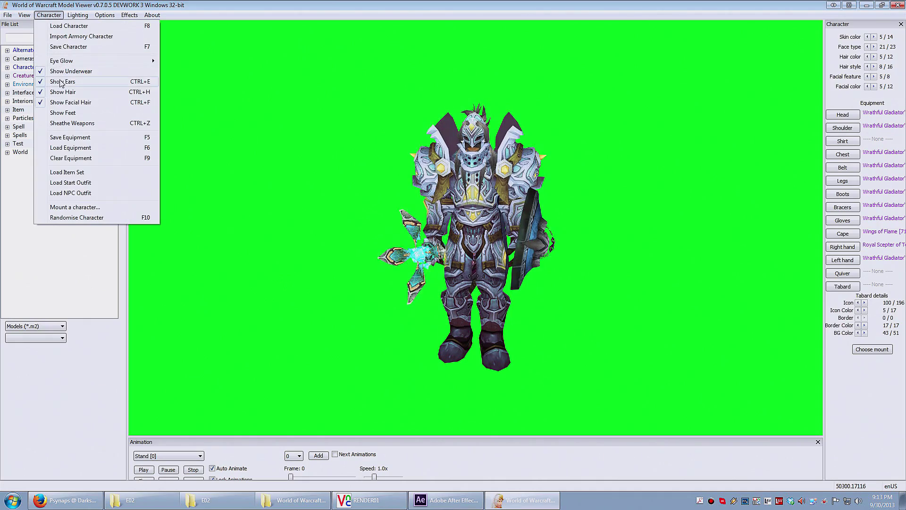
{"action": "left_click", "coordinate": [62, 81]}
{"action": "left_click", "coordinate": [49, 15]}
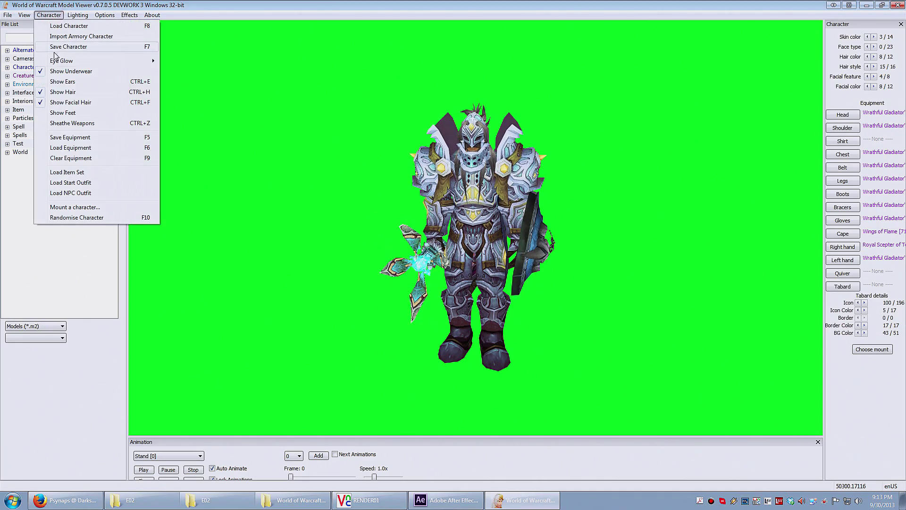
{"action": "left_click", "coordinate": [80, 91]}
Step: Set the cape slot to None, then turn the model to a three-quarter view
{"action": "left_click_drag", "start_coordinate": [509, 236], "coordinate": [386, 244]}
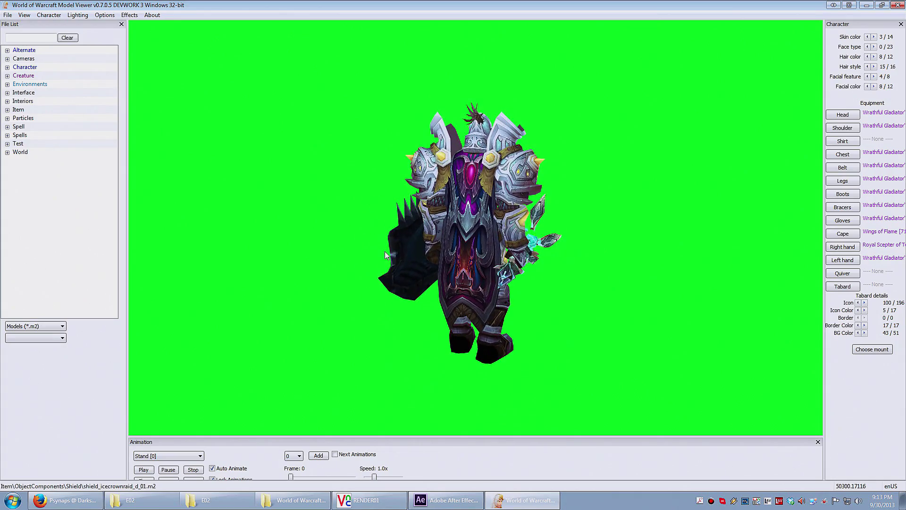
{"action": "left_click", "coordinate": [842, 234]}
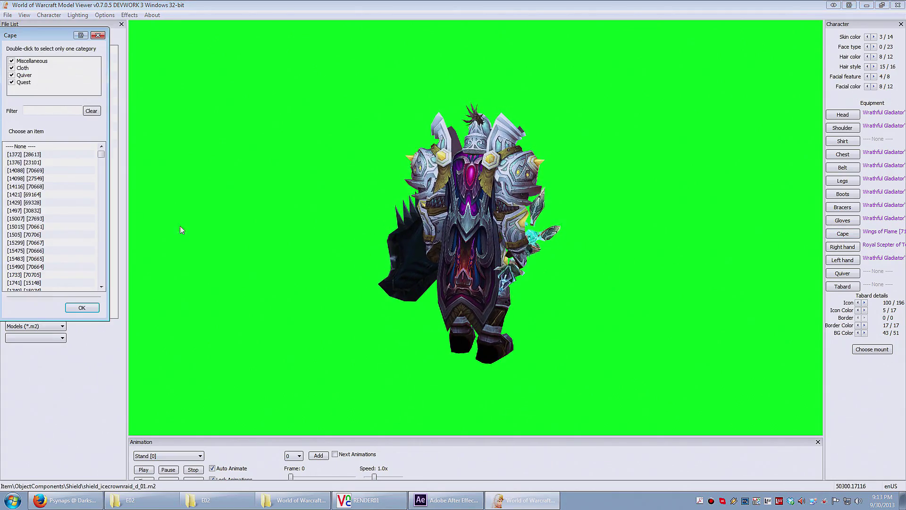
{"action": "left_click", "coordinate": [19, 147]}
{"action": "left_click", "coordinate": [82, 307]}
{"action": "left_click_drag", "start_coordinate": [454, 255], "coordinate": [509, 225]}
{"action": "scroll", "coordinate": [459, 165], "scroll_direction": "up", "scroll_amount": 5}
{"action": "left_click_drag", "start_coordinate": [466, 166], "coordinate": [516, 194]}
{"action": "scroll", "coordinate": [495, 194], "scroll_direction": "down", "scroll_amount": 10}
{"action": "left_click", "coordinate": [8, 15]}
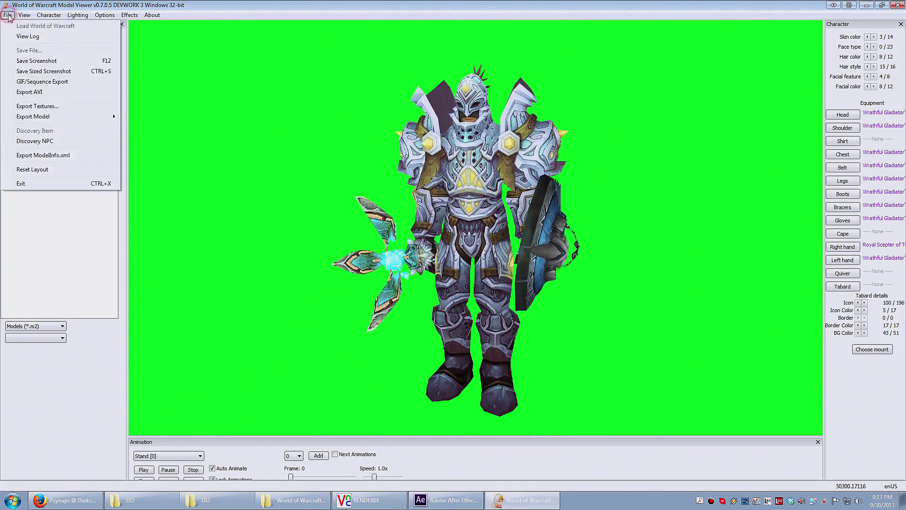
{"action": "mouse_move", "coordinate": [42, 116]}
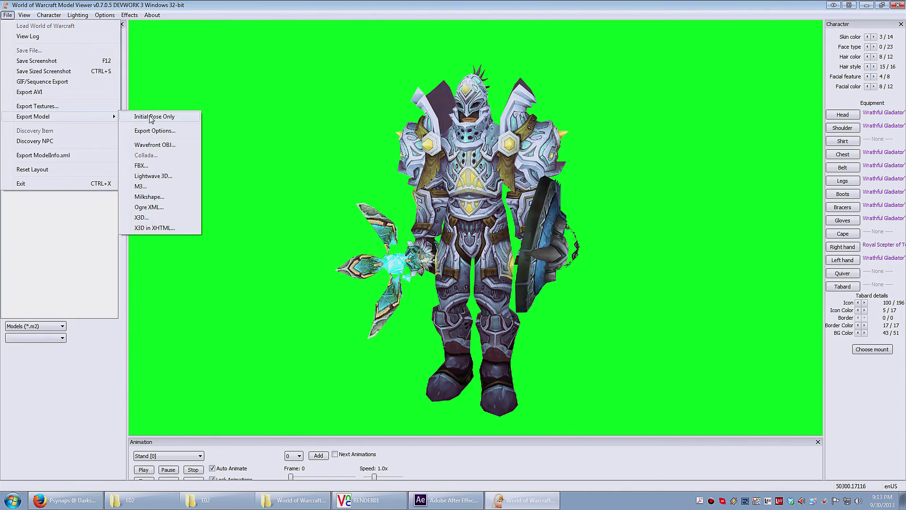
{"action": "left_click", "coordinate": [185, 136]}
{"action": "left_click", "coordinate": [300, 127]}
{"action": "left_click", "coordinate": [293, 178]}
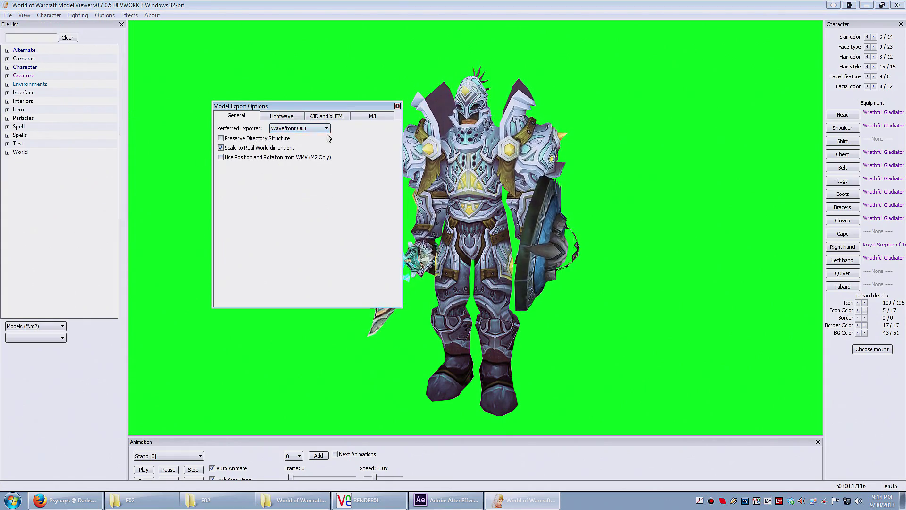
{"action": "left_click", "coordinate": [302, 128]}
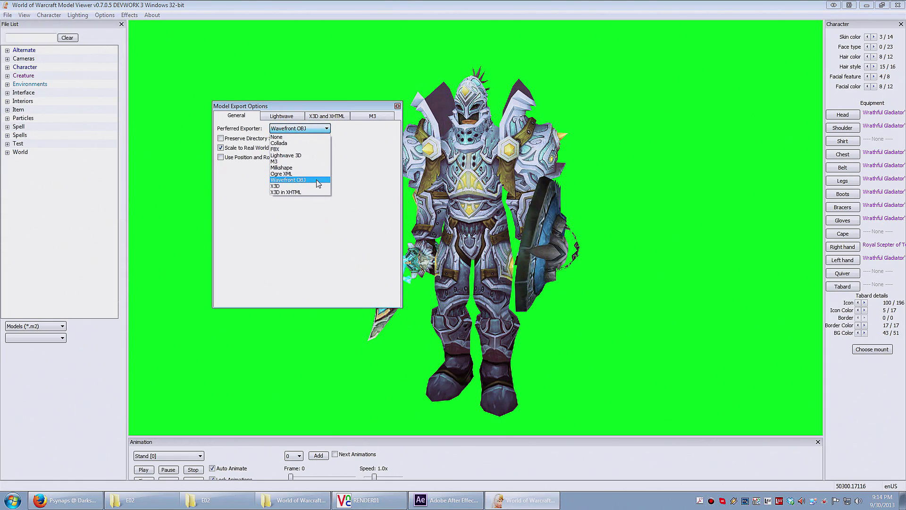
{"action": "left_click", "coordinate": [319, 184]}
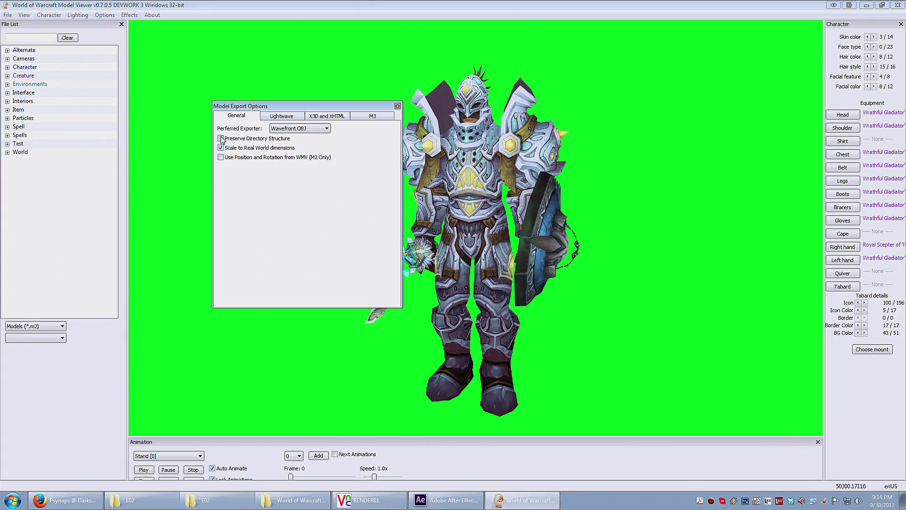
{"action": "left_click", "coordinate": [397, 106]}
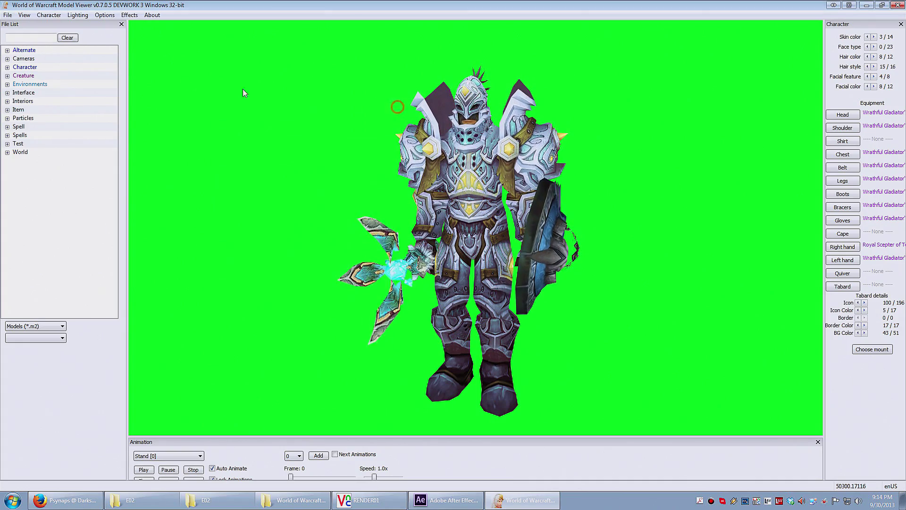
Step: Start exporting the model as Wavefront OBJ from File > Export Model
{"action": "left_click", "coordinate": [7, 15]}
{"action": "mouse_move", "coordinate": [104, 118]}
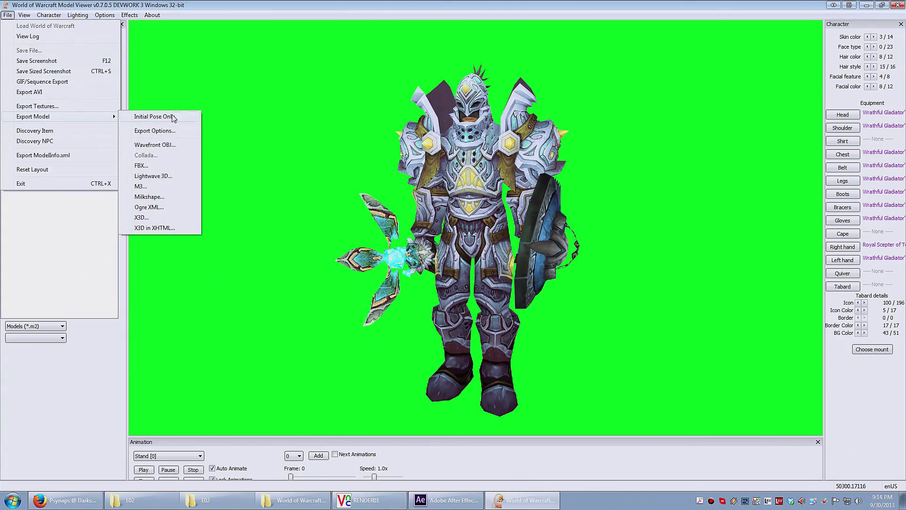
{"action": "left_click", "coordinate": [188, 145]}
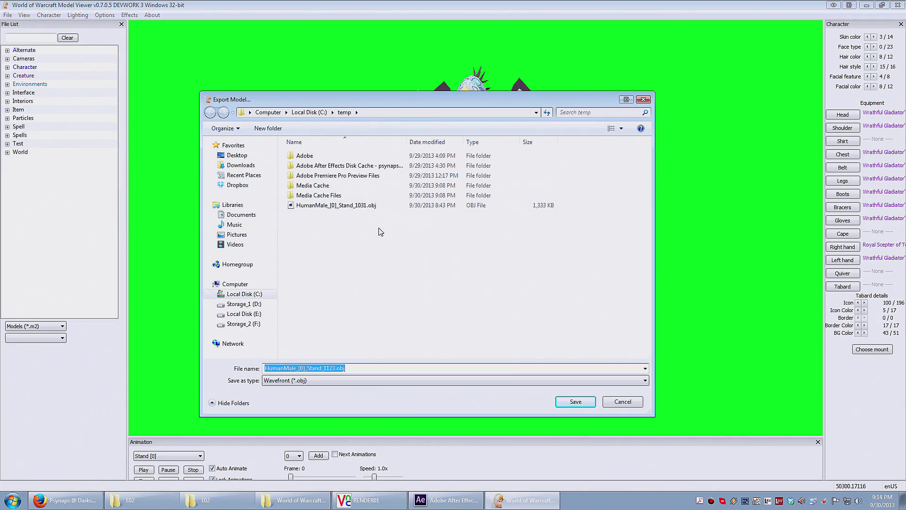
Step: Create a new psynaps folder in C:\temp and save the OBJ export into it
{"action": "right_click", "coordinate": [324, 267]}
{"action": "mouse_move", "coordinate": [373, 366]}
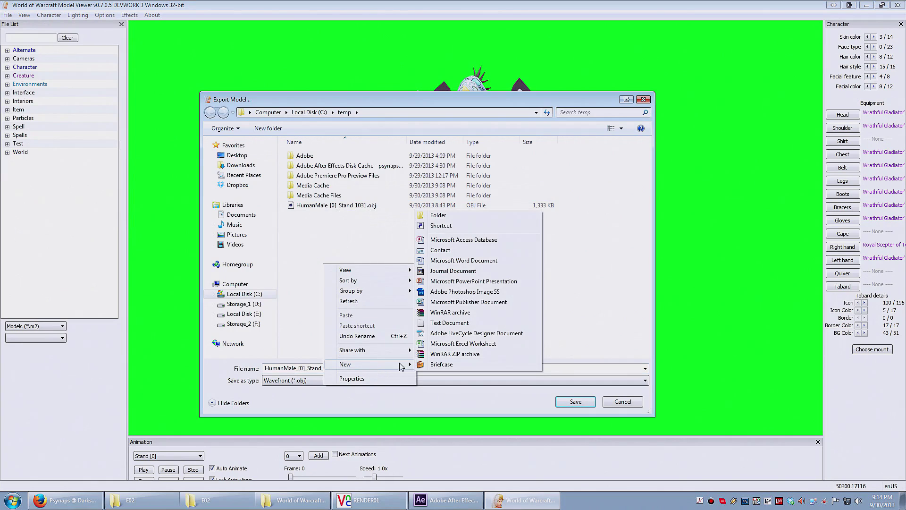
{"action": "left_click", "coordinate": [462, 219]}
{"action": "type", "text": "psynaps"}
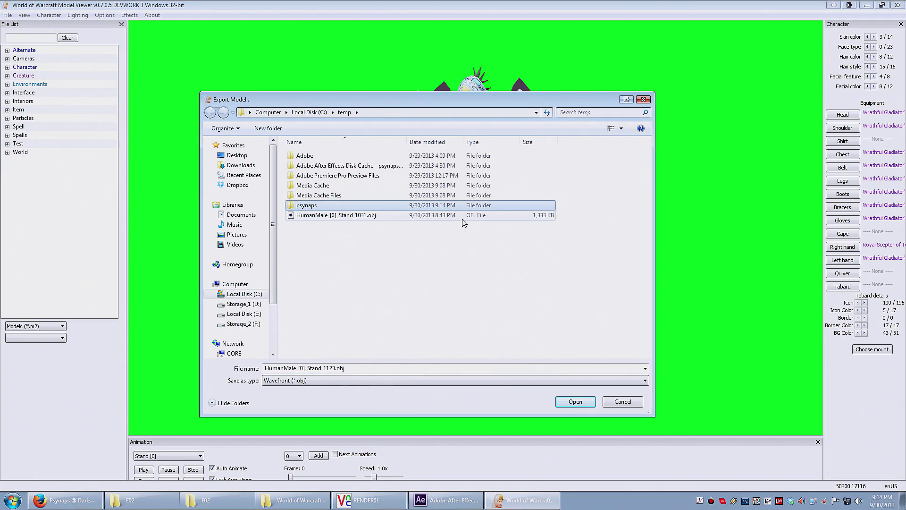
{"action": "key", "text": "Return"}
{"action": "left_click", "coordinate": [408, 110]}
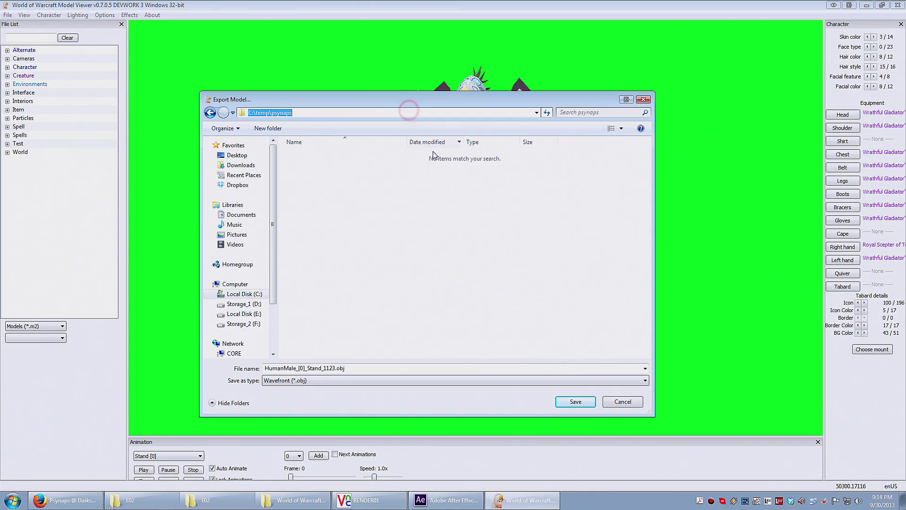
{"action": "left_click", "coordinate": [576, 403]}
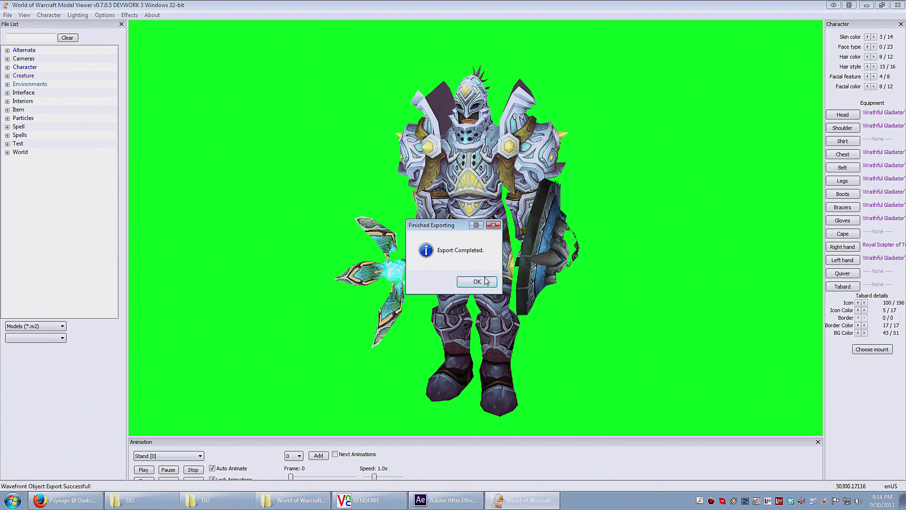
Step: Dismiss the export notice, browse to C:\temp\psynaps, and select HumanMale_[0]_Stand_1123.obj
{"action": "left_click", "coordinate": [477, 282]}
{"action": "key", "text": "super+e"}
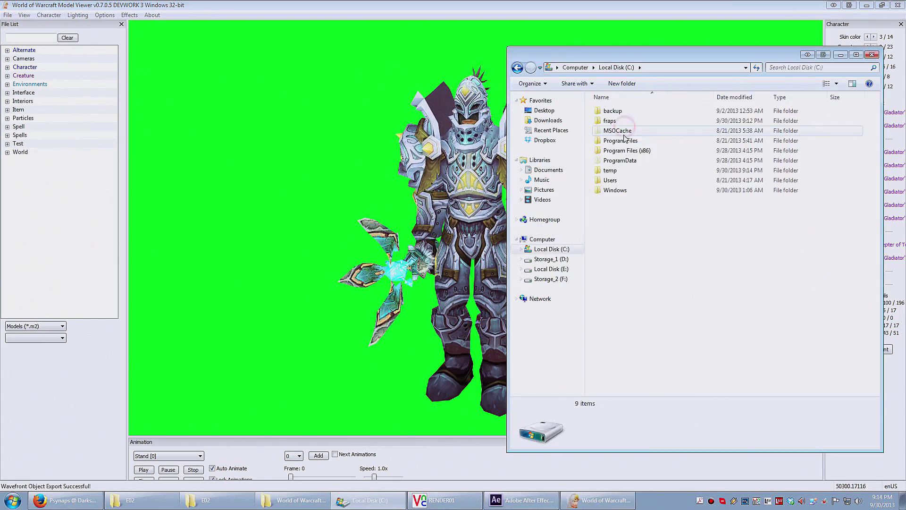
{"action": "double_click", "coordinate": [610, 170]}
{"action": "double_click", "coordinate": [614, 160]}
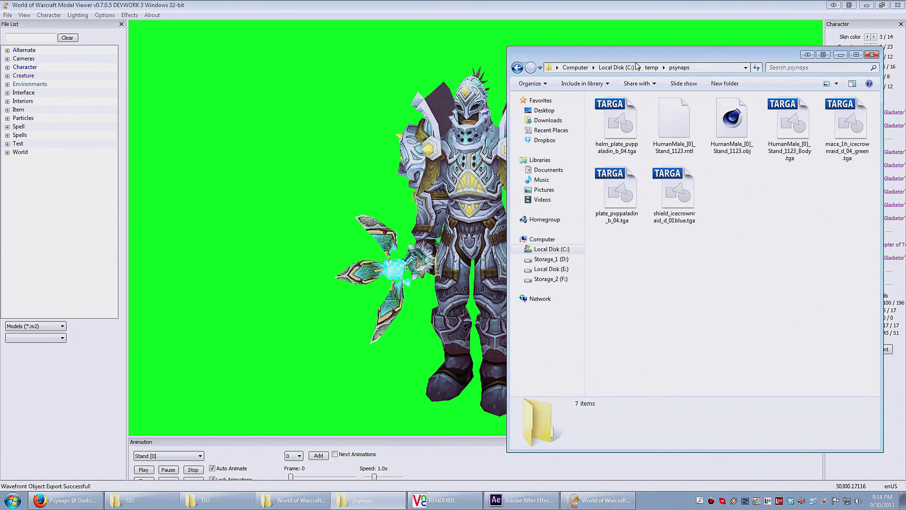
{"action": "left_click_drag", "start_coordinate": [637, 64], "coordinate": [426, 49]}
{"action": "left_click", "coordinate": [523, 111]}
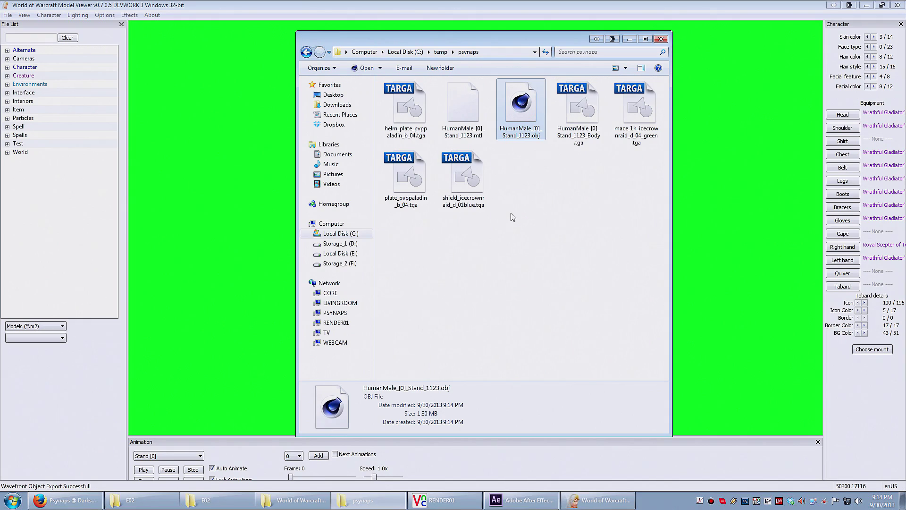
Step: Open HumanMale_[0]_Stand_1123.obj in Cinema 4D, accept the Wavefront Import, and inspect the grey model
{"action": "double_click", "coordinate": [523, 108]}
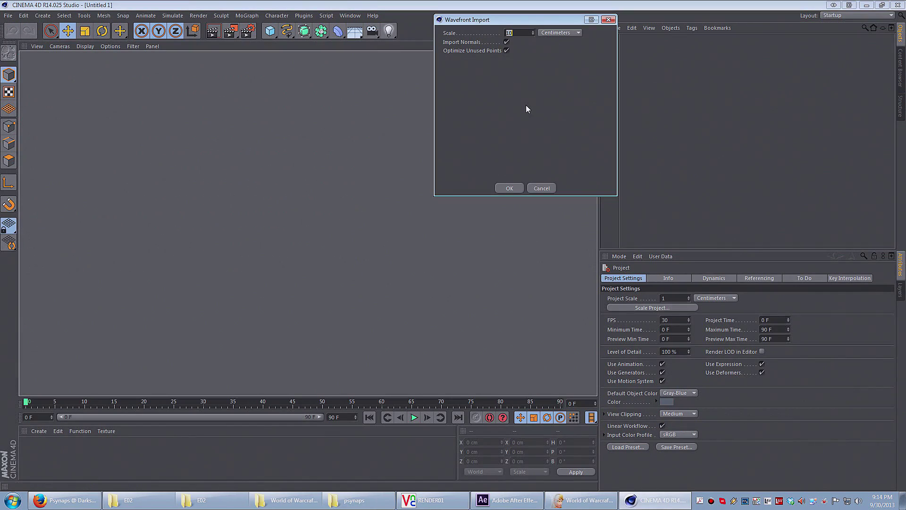
{"action": "left_click_drag", "start_coordinate": [506, 21], "coordinate": [463, 103]}
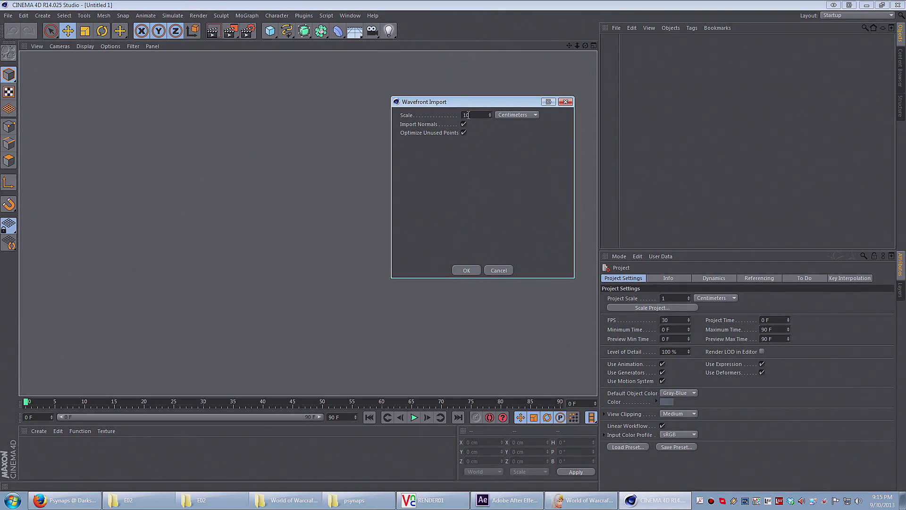
{"action": "left_click", "coordinate": [464, 270]}
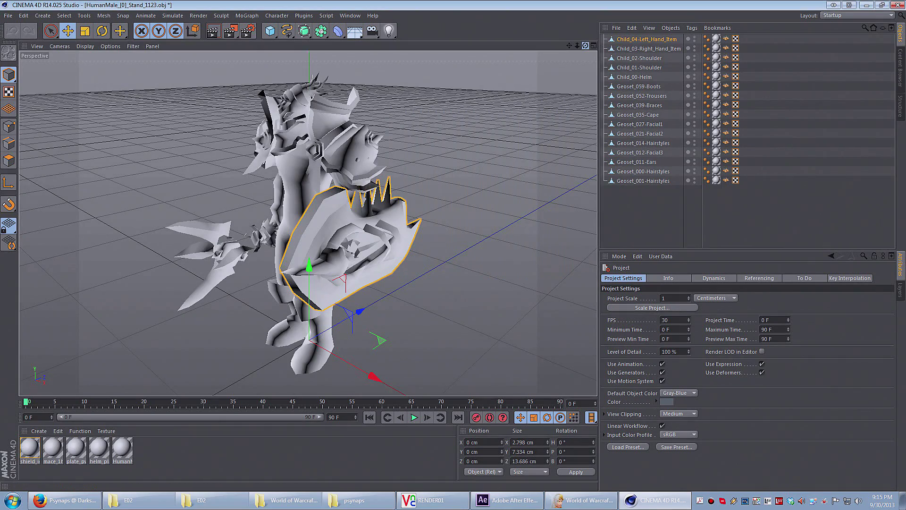
{"action": "mouse_move", "coordinate": [585, 45]}
{"action": "left_mouse_down"}
{"action": "mouse_move", "coordinate": [557, 46]}
{"action": "mouse_move", "coordinate": [586, 47]}
{"action": "left_mouse_up"}
{"action": "left_click", "coordinate": [53, 448]}
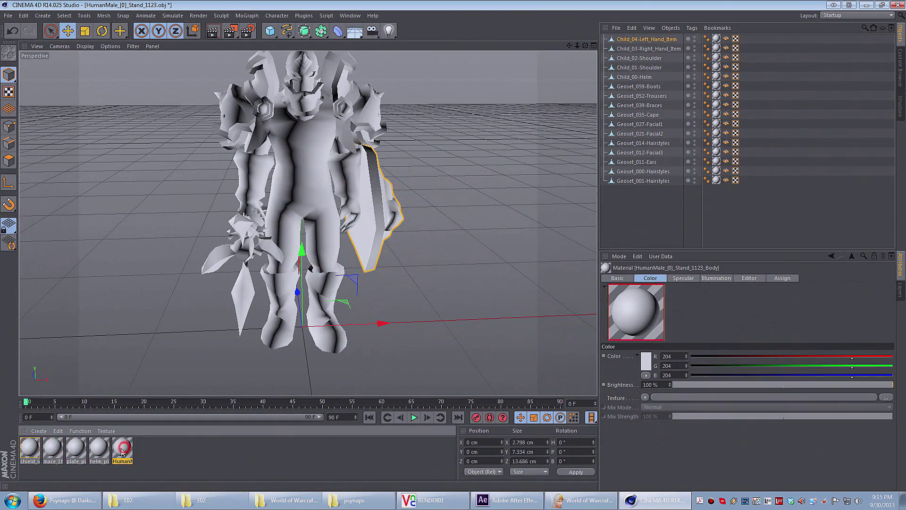
Step: Load shield_icecrownraid_d_01blue.tga as the shield material's Color texture
{"action": "double_click", "coordinate": [28, 451]}
{"action": "left_click_drag", "start_coordinate": [296, 80], "coordinate": [465, 147]}
{"action": "left_click_drag", "start_coordinate": [308, 223], "coordinate": [308, 224], "text": "alt"}
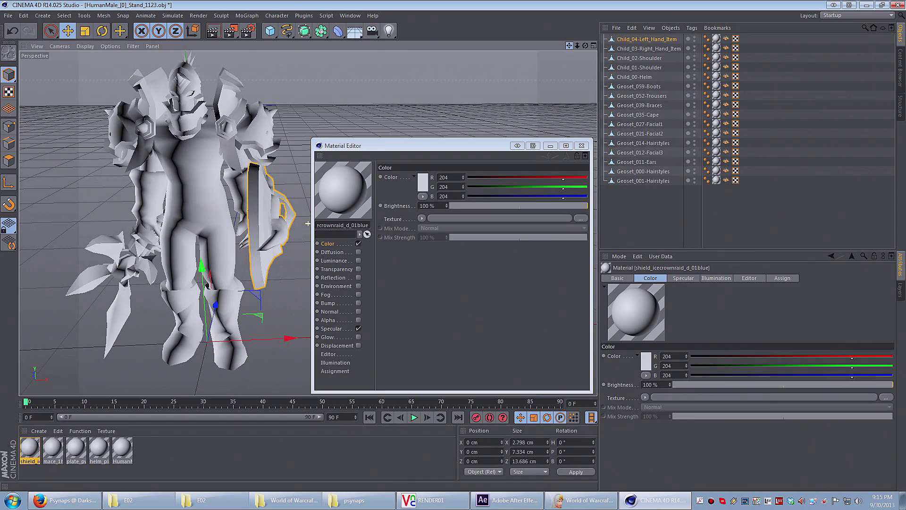
{"action": "left_click", "coordinate": [330, 246]}
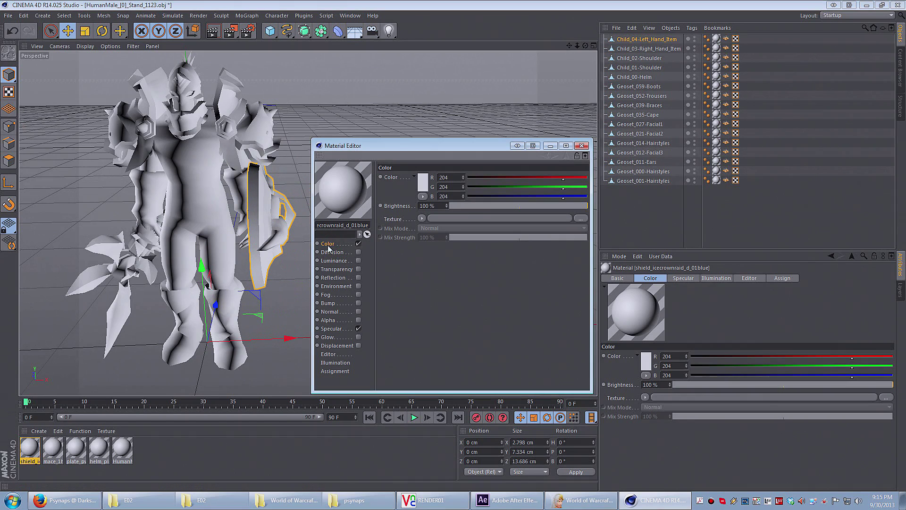
{"action": "left_click", "coordinate": [469, 217]}
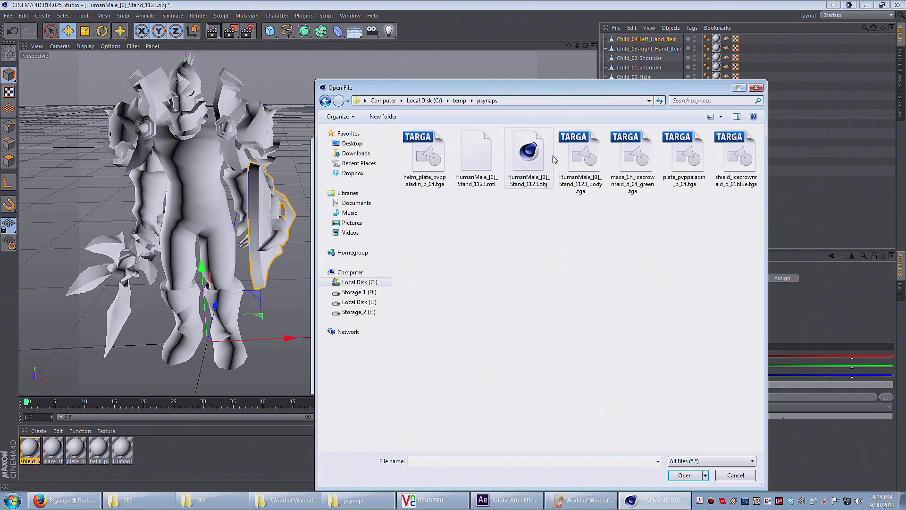
{"action": "left_click", "coordinate": [736, 155]}
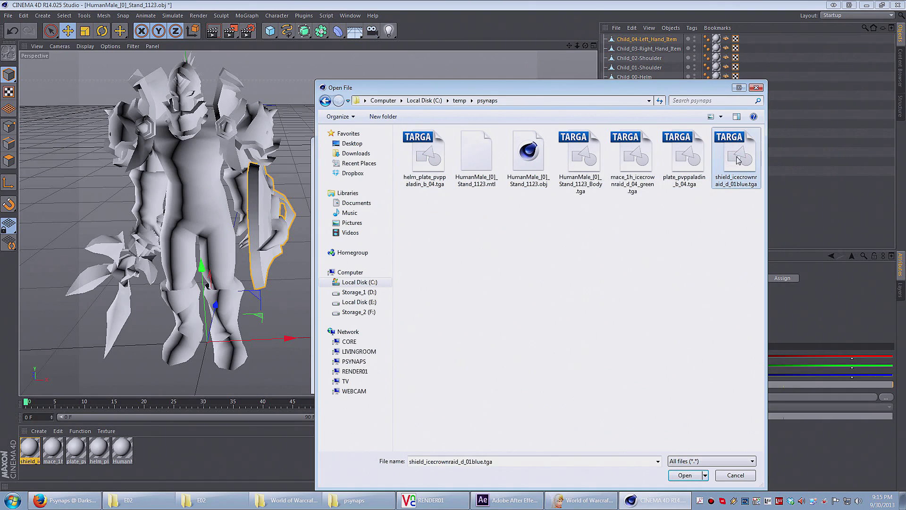
{"action": "double_click", "coordinate": [737, 160]}
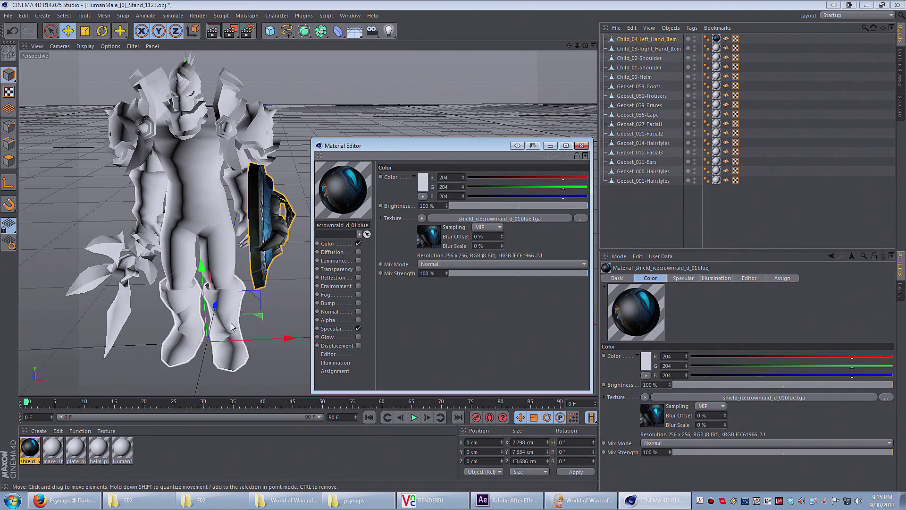
Step: Give the mace material mace_1h_icecrownraid_d_04_green and the plate material plate_pvppaladin_b_04 textures
{"action": "left_click", "coordinate": [53, 448]}
{"action": "left_click", "coordinate": [461, 218]}
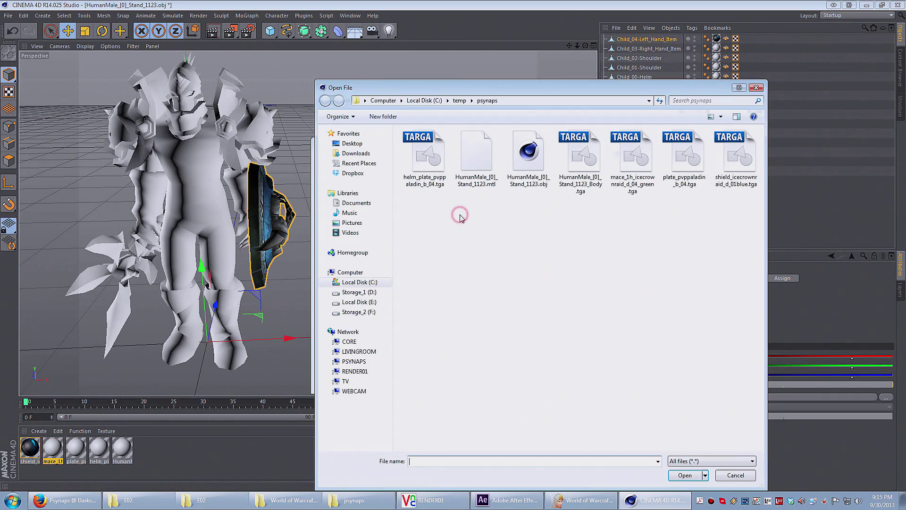
{"action": "double_click", "coordinate": [632, 155]}
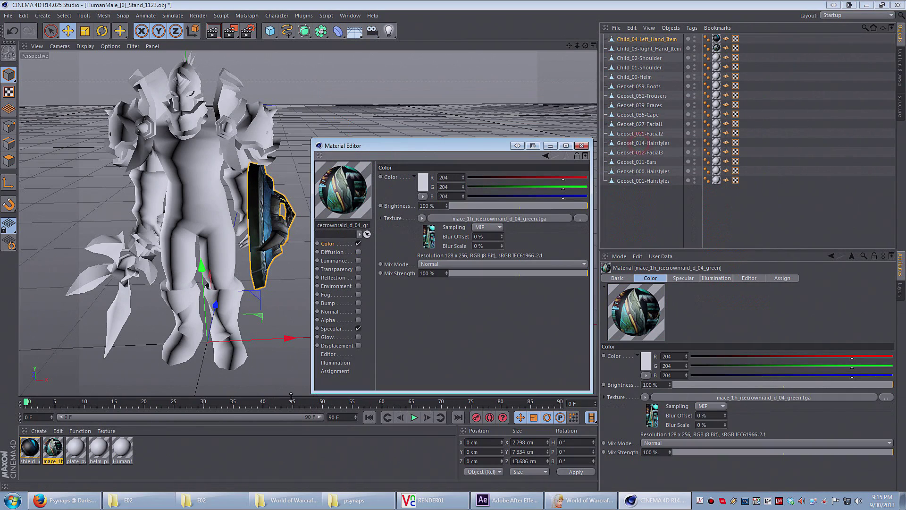
{"action": "left_click", "coordinate": [76, 448]}
{"action": "left_click", "coordinate": [474, 218]}
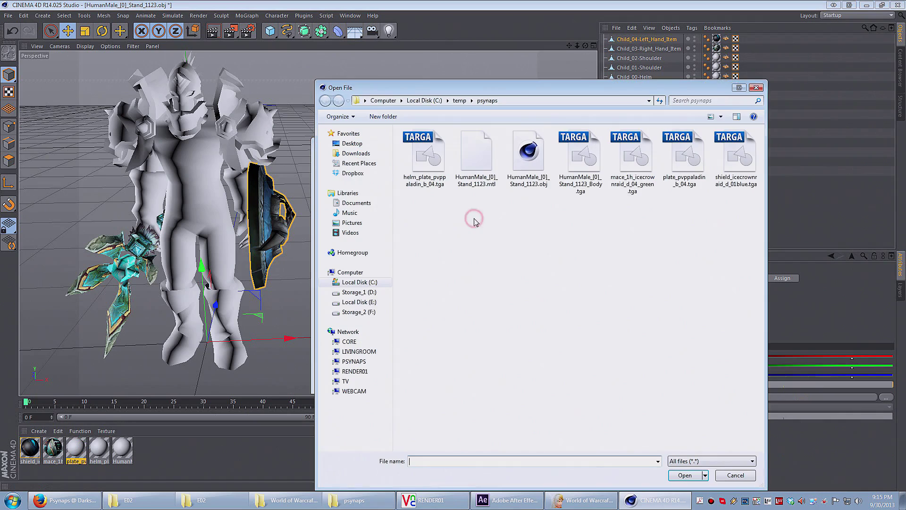
{"action": "double_click", "coordinate": [685, 156]}
Step: Give the helm material helm_plate_pvppaladin_b_04 and the body material HumanMale_[0]_Stand_1123_Body textures
{"action": "left_click", "coordinate": [99, 449]}
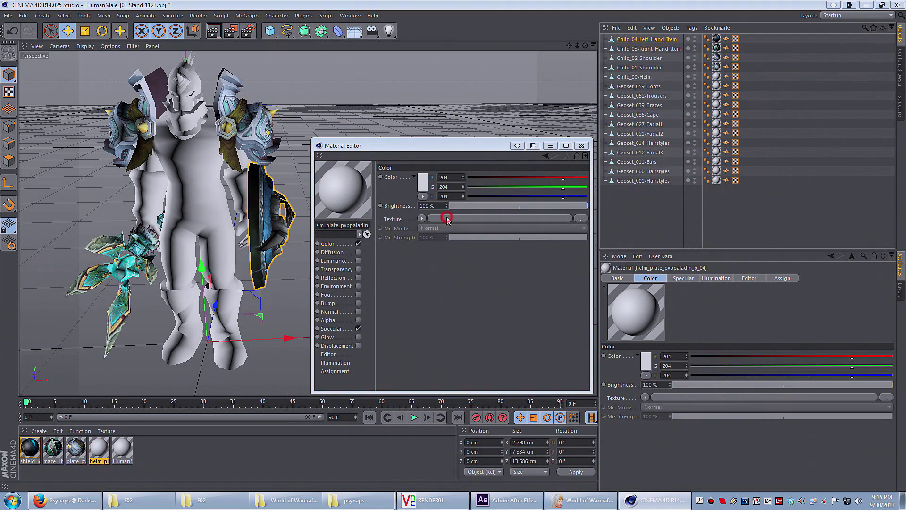
{"action": "left_click", "coordinate": [447, 219]}
{"action": "double_click", "coordinate": [425, 153]}
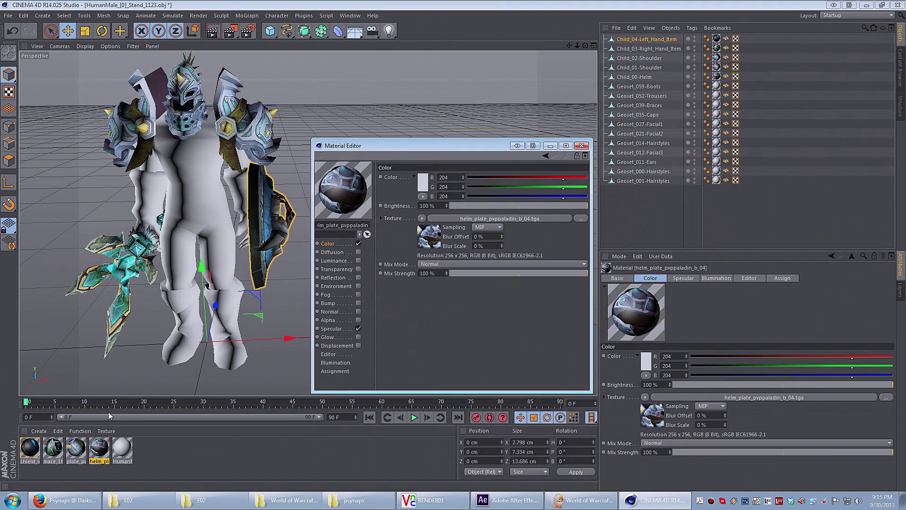
{"action": "left_click", "coordinate": [122, 449]}
{"action": "left_click", "coordinate": [452, 218]}
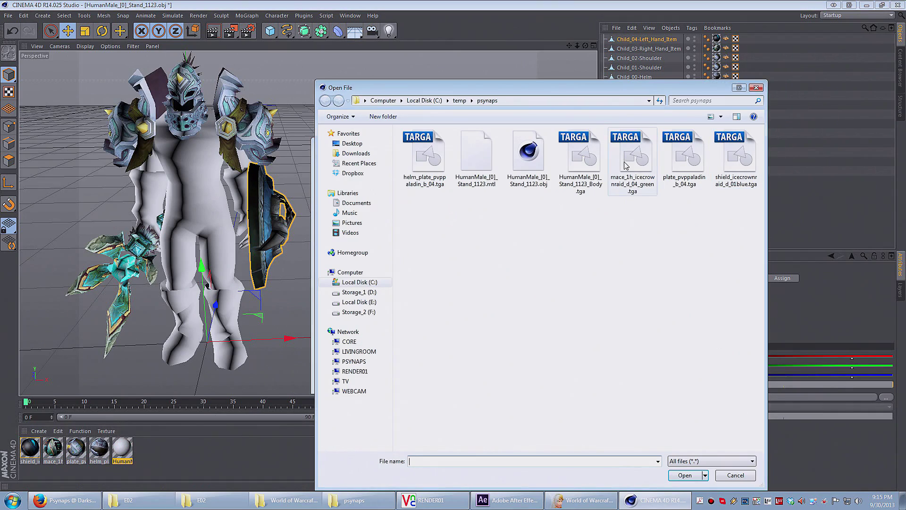
{"action": "double_click", "coordinate": [580, 154]}
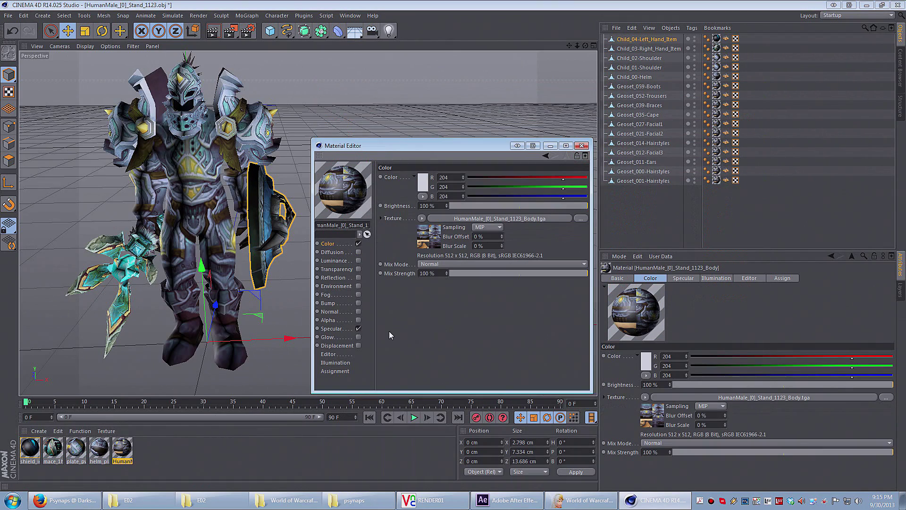
Step: Close the Material Editor and view the textured paladin from a low front angle
{"action": "left_click", "coordinate": [582, 145]}
{"action": "left_click_drag", "start_coordinate": [585, 45], "coordinate": [585, 66]}
{"action": "left_click_drag", "start_coordinate": [308, 223], "coordinate": [307, 223], "text": "alt"}
{"action": "left_click_drag", "start_coordinate": [585, 44], "coordinate": [568, 45]}
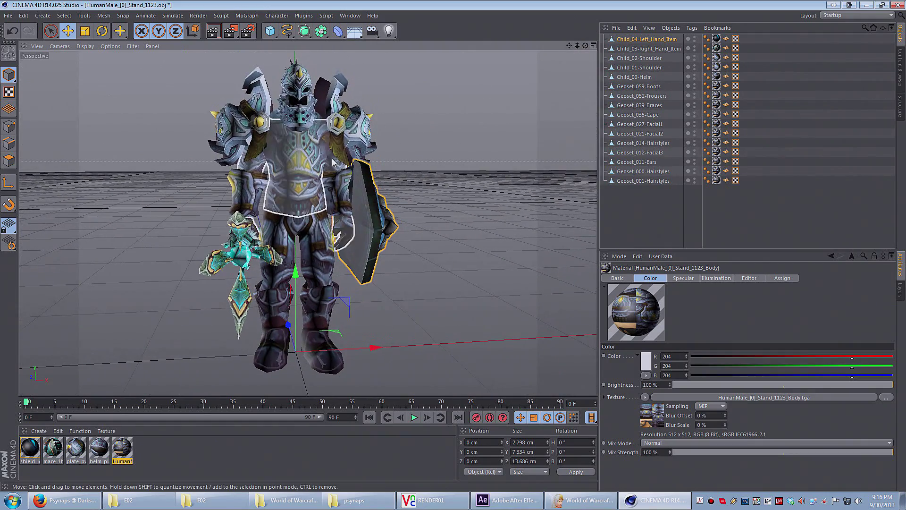
Step: Save the scene as HumanMale_[0]_Stand_1123.c4d in the psynaps folder
{"action": "key", "text": "ctrl+s"}
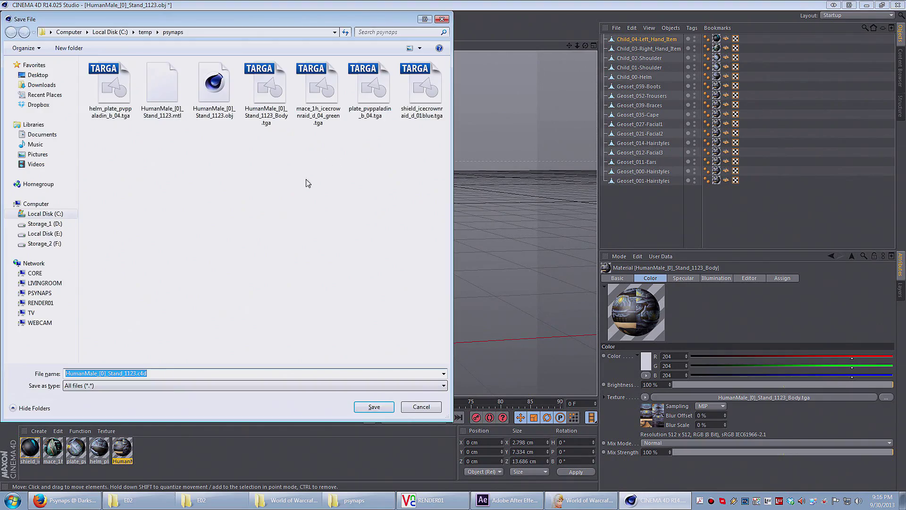
{"action": "left_click", "coordinate": [373, 407]}
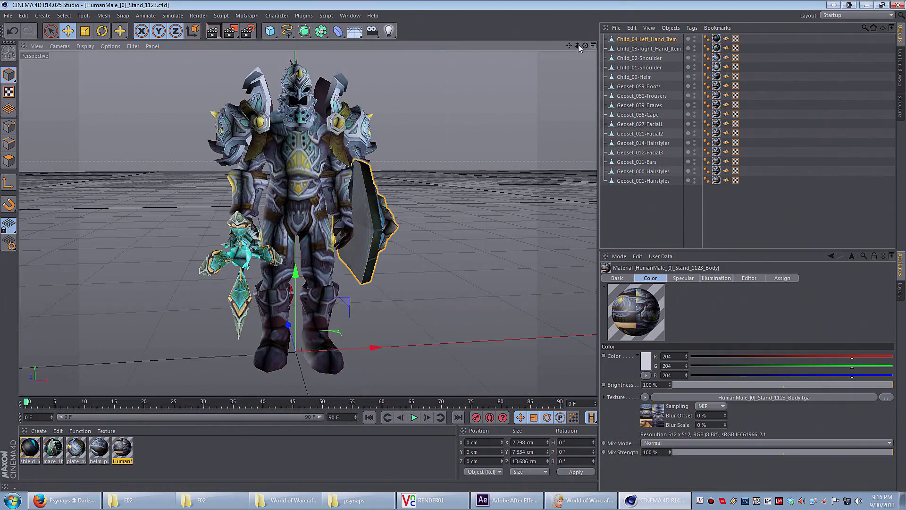
{"action": "scroll", "coordinate": [307, 223], "scroll_direction": "up", "scroll_amount": 3}
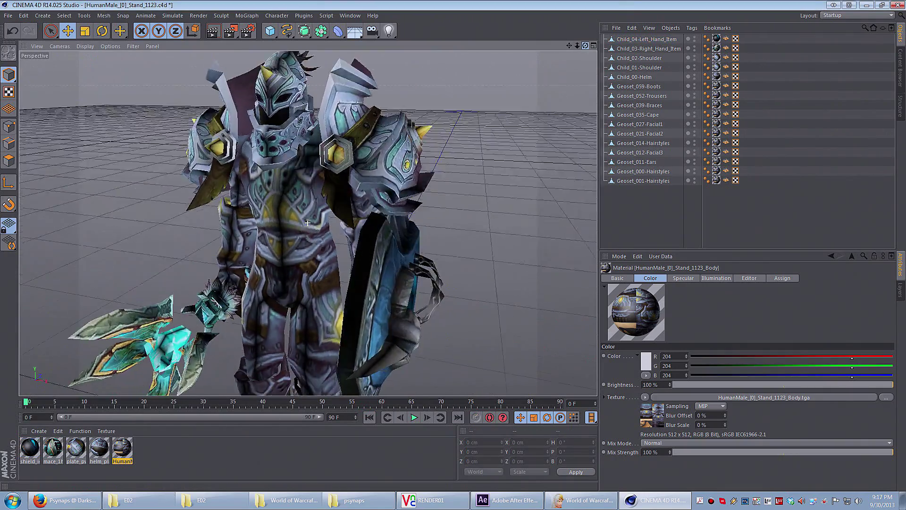
{"action": "scroll", "coordinate": [307, 223], "scroll_direction": "down", "scroll_amount": 5}
Step: Drag both shoulder pads out to the sides, the helm up beside the right pad, and the shield right
{"action": "left_click", "coordinate": [248, 163]}
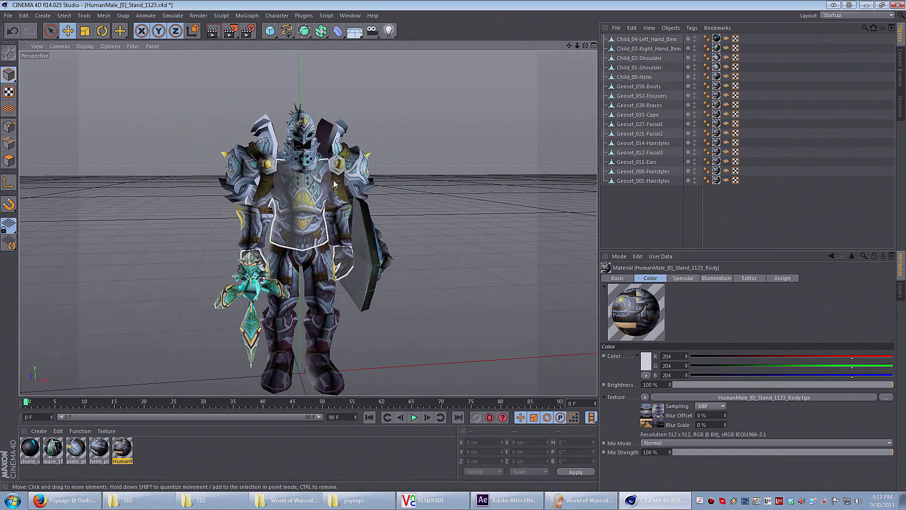
{"action": "left_click_drag", "start_coordinate": [248, 164], "coordinate": [149, 159]}
{"action": "left_click_drag", "start_coordinate": [350, 163], "coordinate": [489, 158]}
{"action": "left_click", "coordinate": [305, 161]}
{"action": "left_click_drag", "start_coordinate": [312, 163], "coordinate": [418, 118]}
{"action": "left_click_drag", "start_coordinate": [371, 260], "coordinate": [446, 267]}
Step: Rotate the mace upright and place it standing beside the character
{"action": "left_click", "coordinate": [252, 297]}
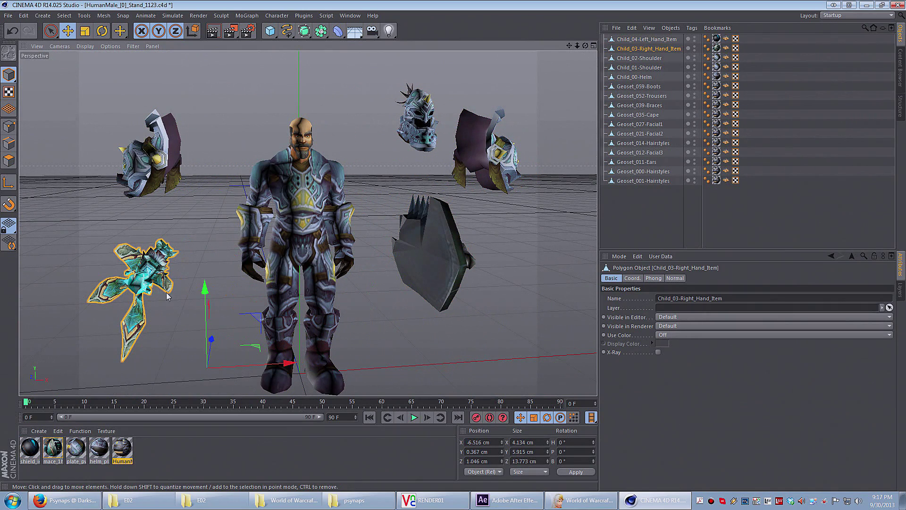
{"action": "left_click_drag", "start_coordinate": [586, 46], "coordinate": [307, 223]}
{"action": "key", "text": "r"}
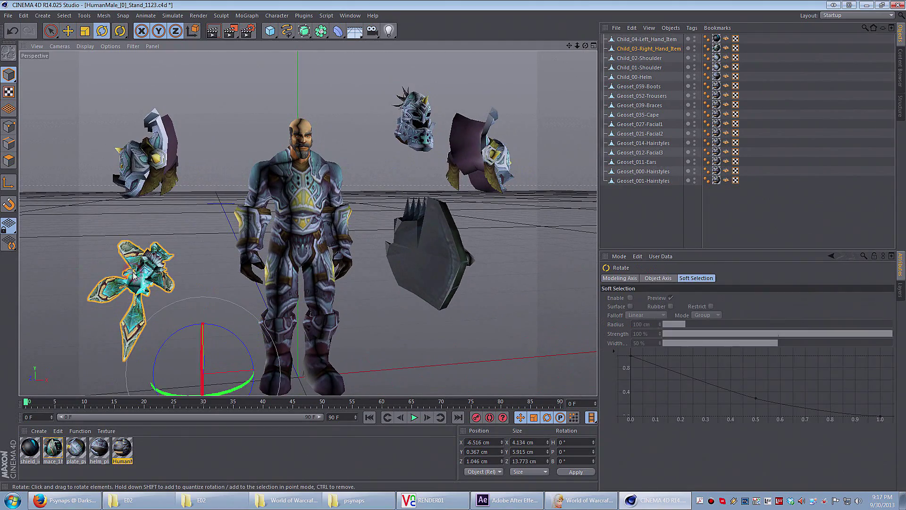
{"action": "left_click_drag", "start_coordinate": [203, 387], "coordinate": [196, 285]}
{"action": "key", "text": "e"}
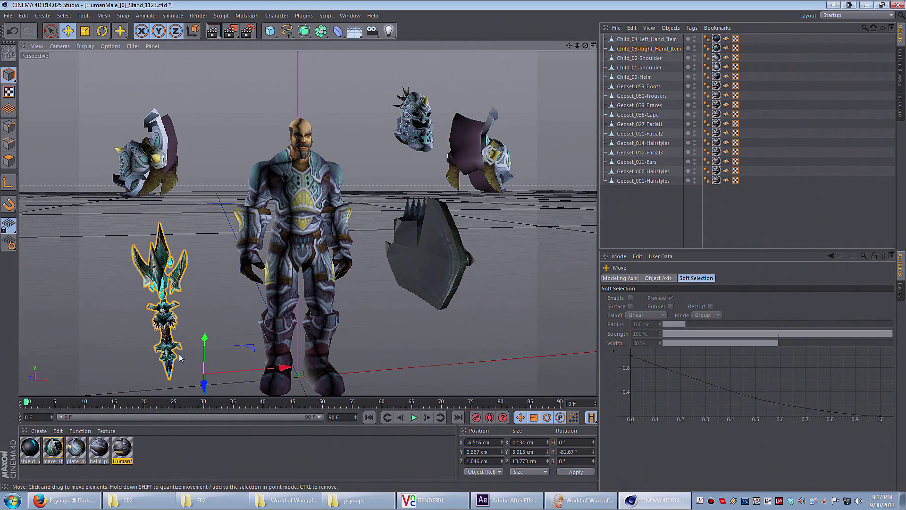
{"action": "left_click_drag", "start_coordinate": [202, 338], "coordinate": [198, 251]}
{"action": "left_click_drag", "start_coordinate": [245, 305], "coordinate": [197, 295]}
{"action": "left_click_drag", "start_coordinate": [585, 46], "coordinate": [596, 46]}
{"action": "left_click_drag", "start_coordinate": [308, 223], "coordinate": [331, 222], "text": "alt"}
Step: Move the left shoulder pad back toward the body
{"action": "left_click", "coordinate": [122, 169]}
{"action": "left_click_drag", "start_coordinate": [122, 169], "coordinate": [167, 162]}
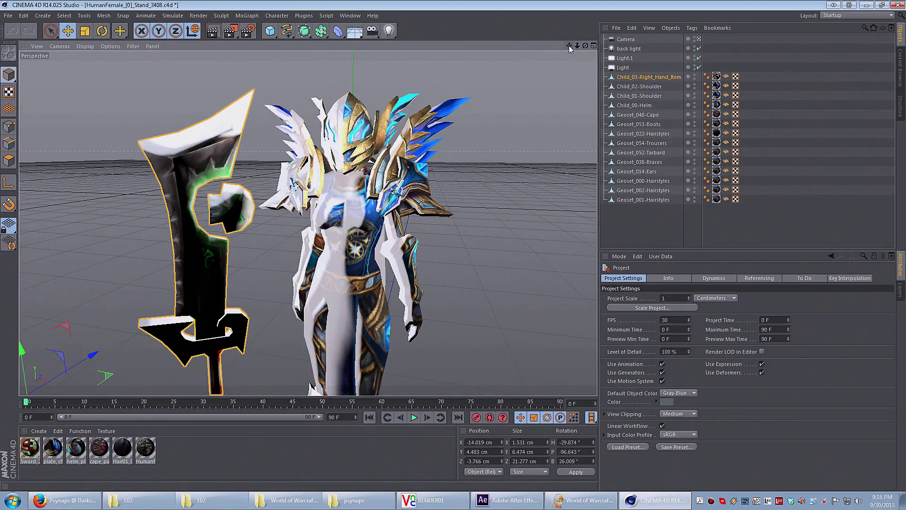
{"action": "left_click_drag", "start_coordinate": [569, 45], "coordinate": [558, 48]}
Step: Set the color of Light and Light.1 to red
{"action": "left_click", "coordinate": [624, 58]}
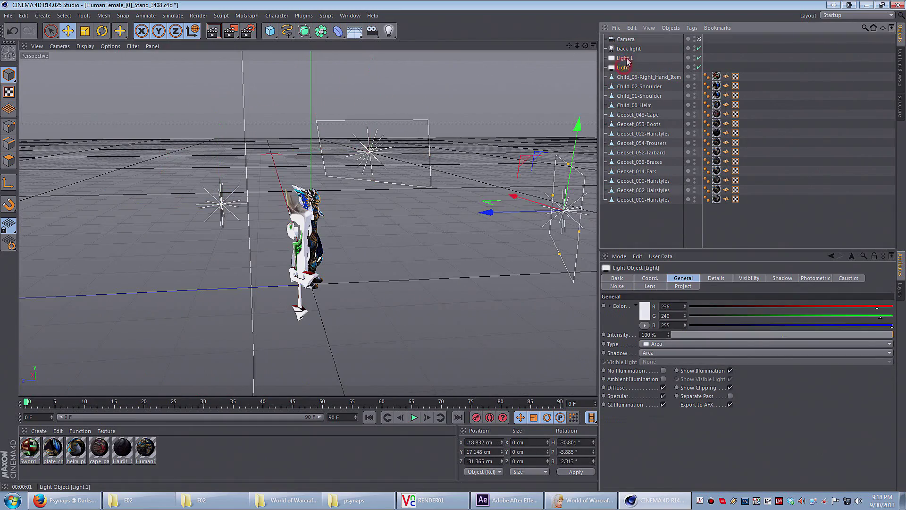
{"action": "left_click", "coordinate": [625, 58]}
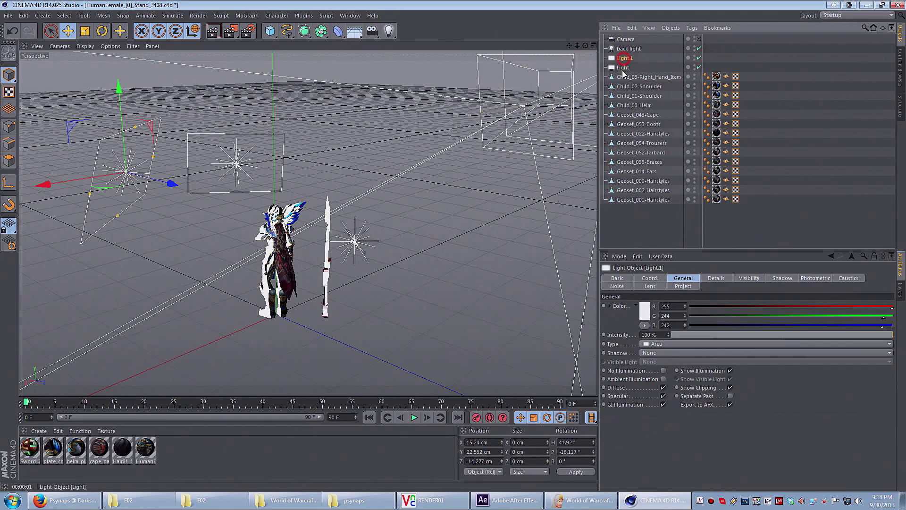
{"action": "left_click", "coordinate": [622, 68], "text": "ctrl"}
{"action": "left_click", "coordinate": [649, 309]}
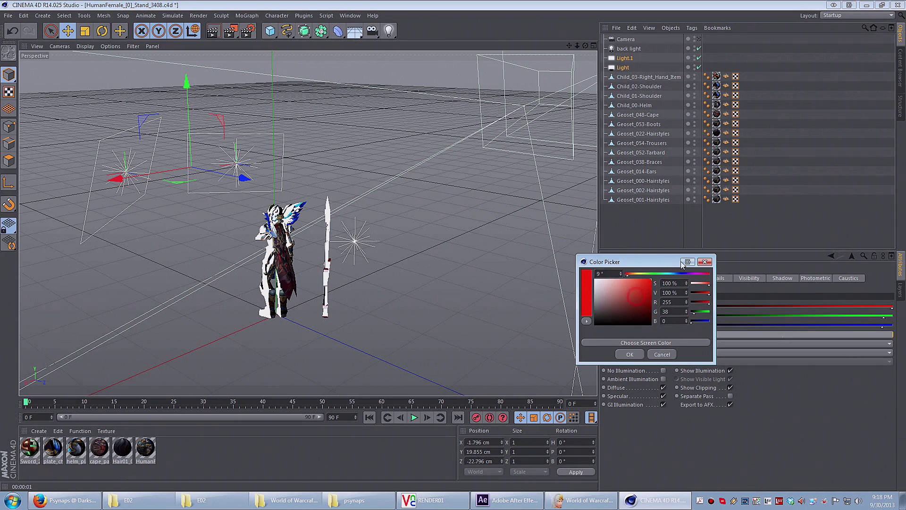
{"action": "left_click", "coordinate": [629, 354]}
Step: Set the back light's color to blue and view the red-and-blue lit character
{"action": "left_click", "coordinate": [629, 49]}
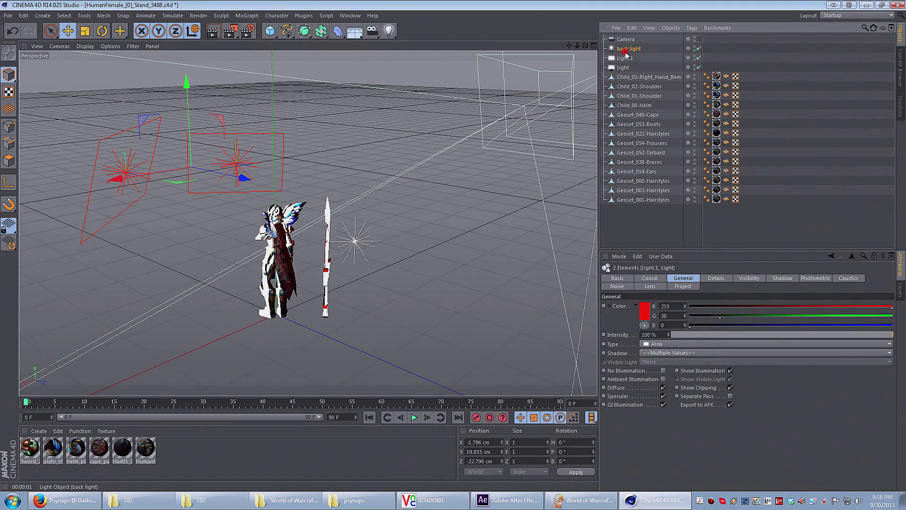
{"action": "left_click", "coordinate": [645, 310]}
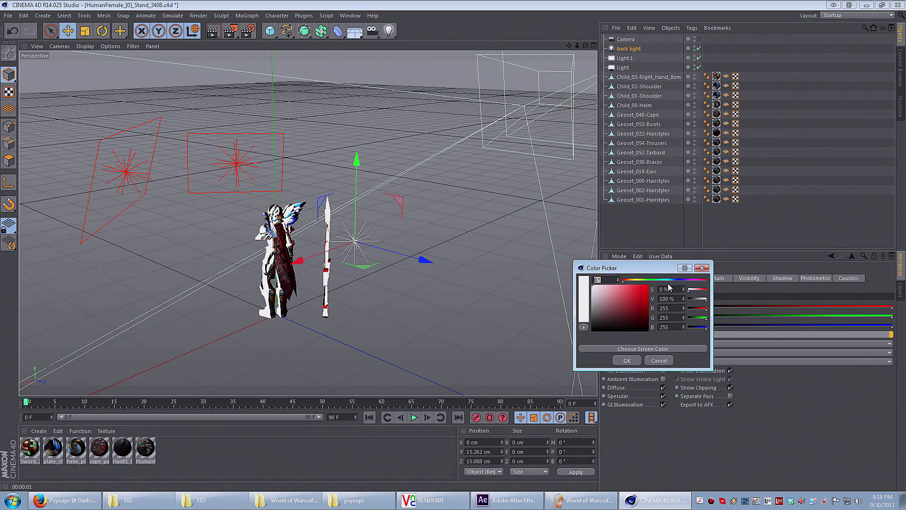
{"action": "left_click", "coordinate": [625, 361]}
{"action": "left_click", "coordinate": [699, 40]}
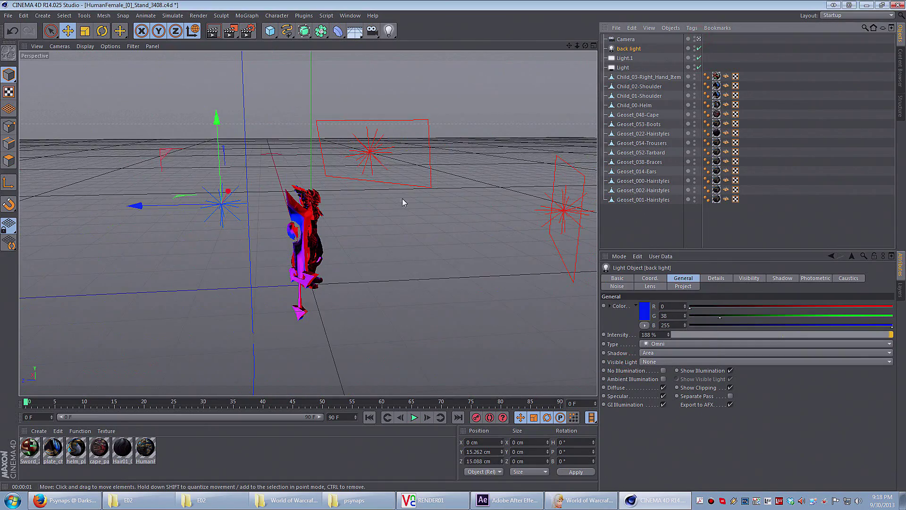
{"action": "scroll", "coordinate": [389, 222], "scroll_direction": "up", "scroll_amount": 5}
{"action": "left_click_drag", "start_coordinate": [582, 46], "coordinate": [609, 52]}
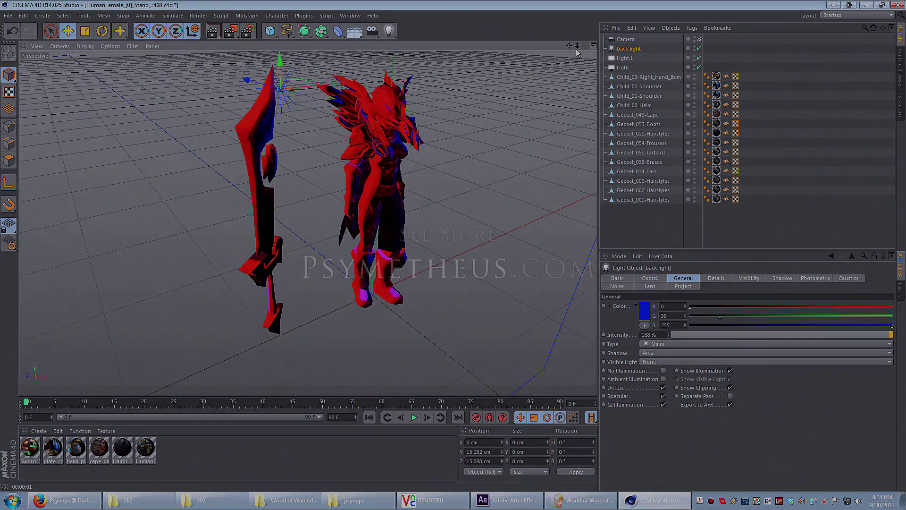